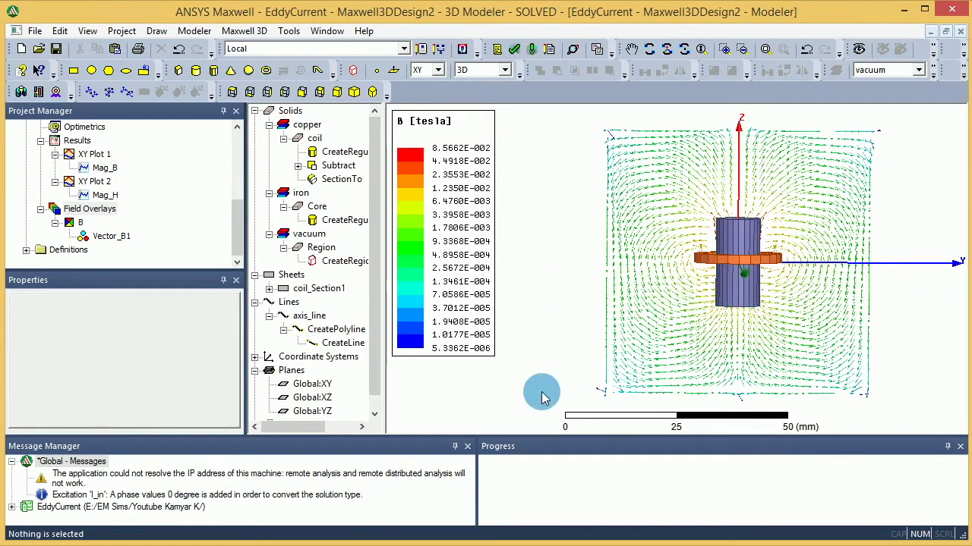
{"action": "left_click_drag", "start_coordinate": [709, 229], "coordinate": [697, 260], "text": "alt"}
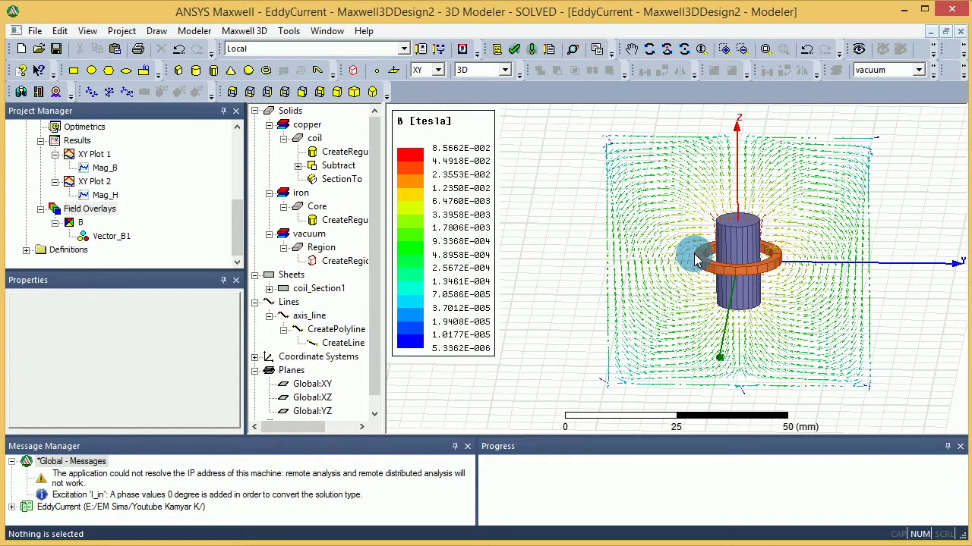
{"action": "left_click", "coordinate": [574, 213]}
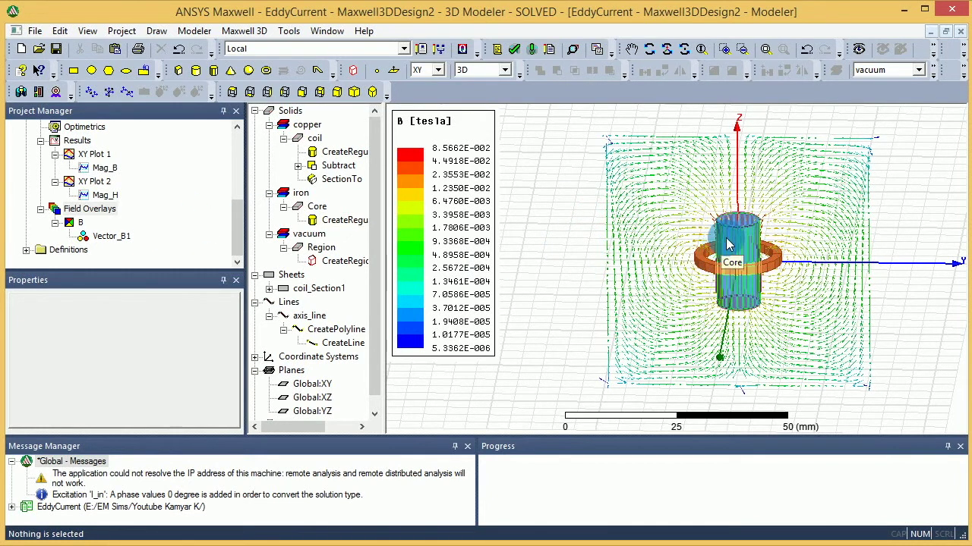
{"action": "left_click", "coordinate": [72, 214]}
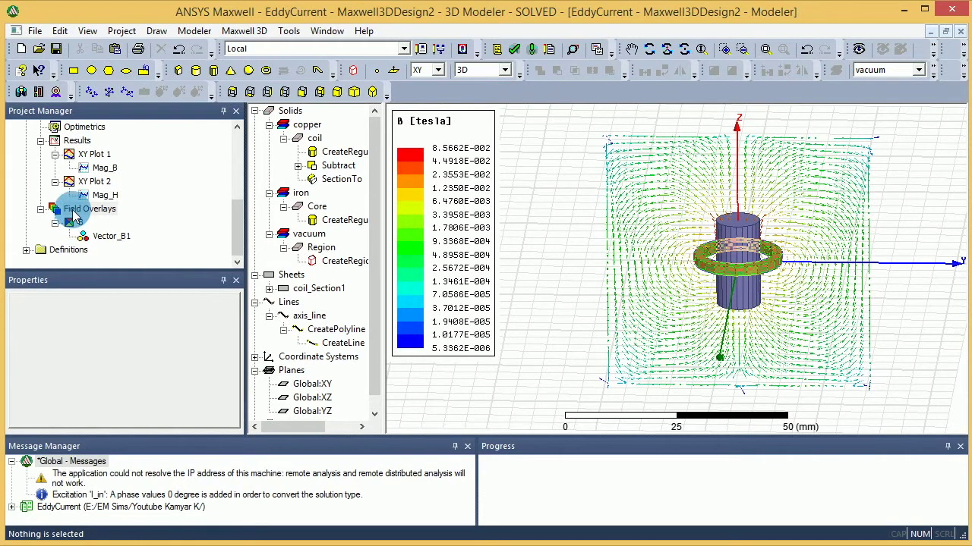
Open the Fields Calculator from the B field overlay and clear its stack.
{"action": "right_click", "coordinate": [74, 220]}
{"action": "left_click", "coordinate": [163, 422]}
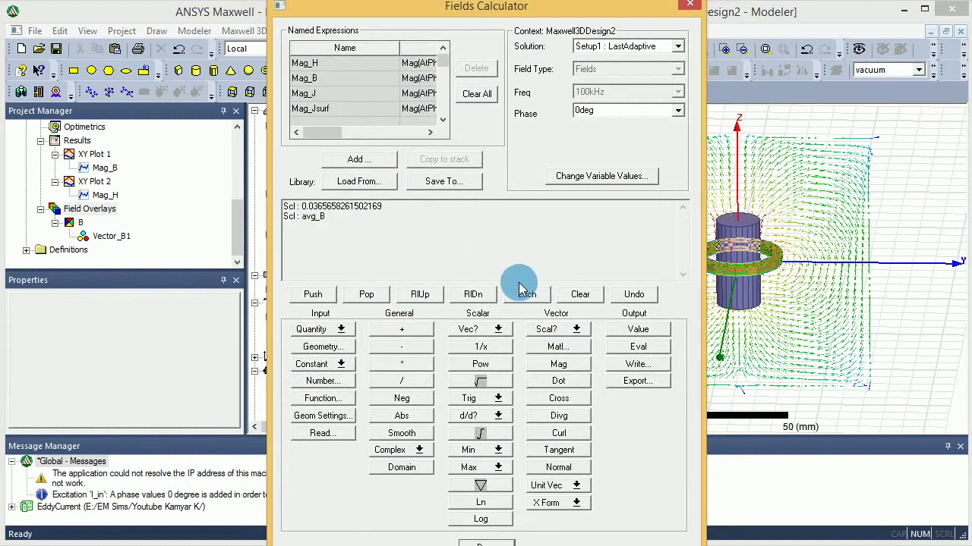
{"action": "left_click", "coordinate": [579, 295]}
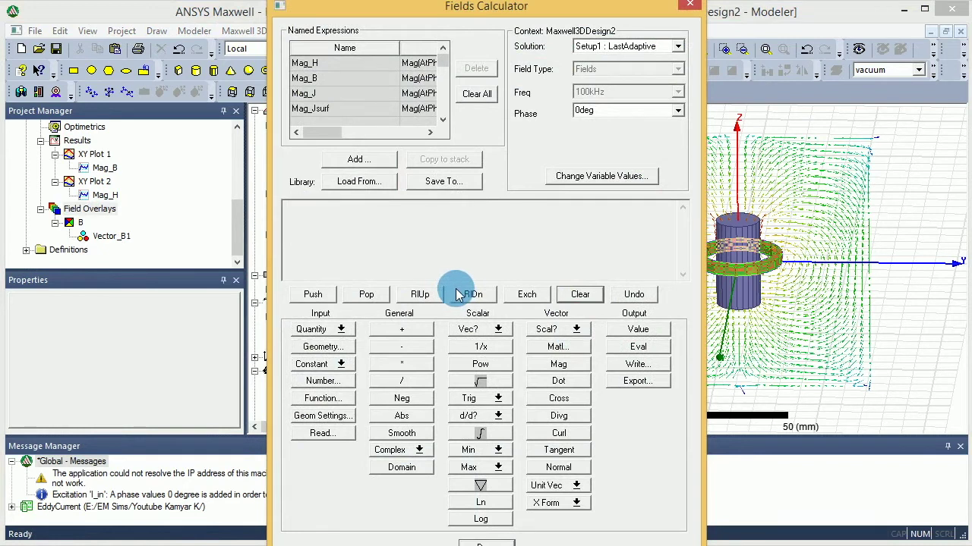
Build Divg(Real(<Bx,By,Bz>)) by loading B, taking its real part, then its divergence.
{"action": "left_click", "coordinate": [341, 328]}
{"action": "left_click", "coordinate": [334, 353]}
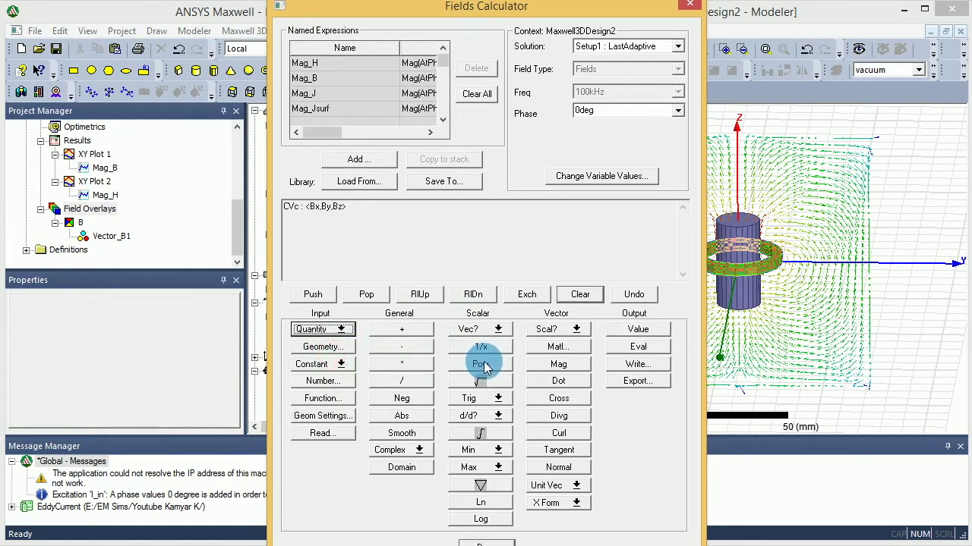
{"action": "left_click", "coordinate": [400, 450]}
{"action": "left_click", "coordinate": [396, 465]}
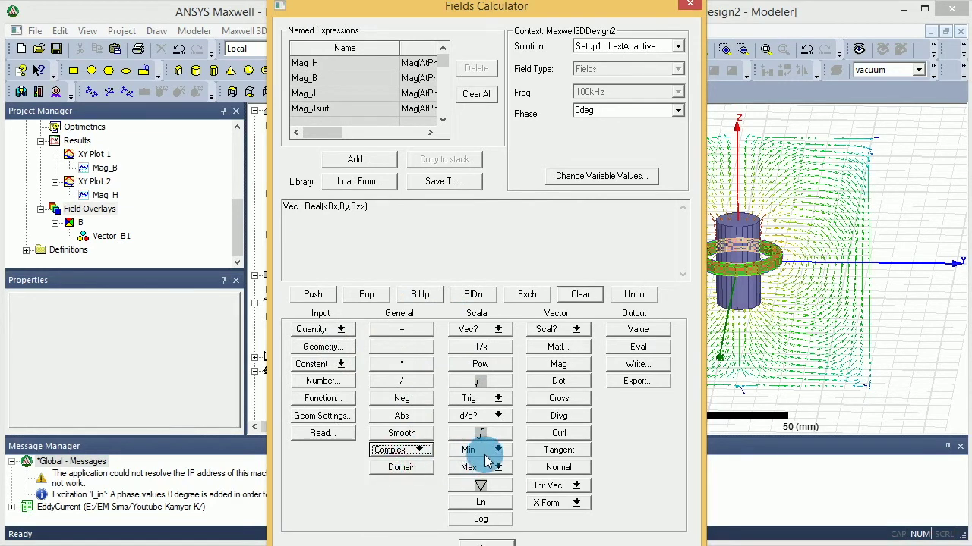
{"action": "left_click", "coordinate": [561, 422]}
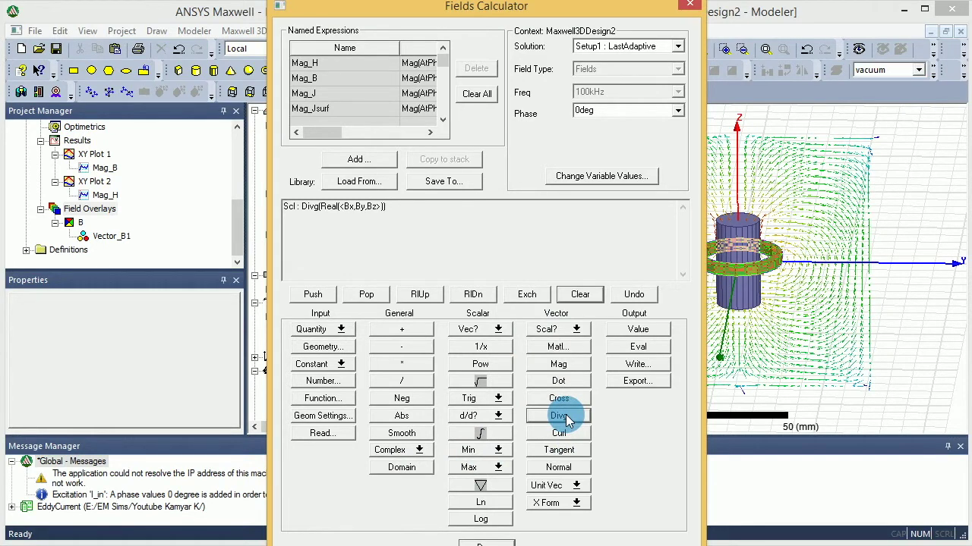
Push the Core volume and integrate, giving Integrate(Volume(Core), Divg(Real(B))).
{"action": "left_click", "coordinate": [347, 346]}
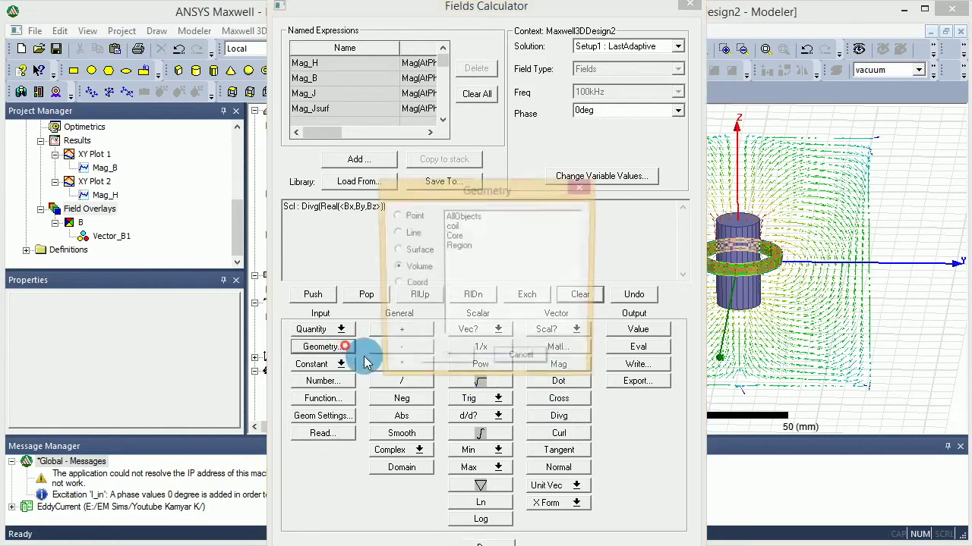
{"action": "left_click", "coordinate": [453, 236]}
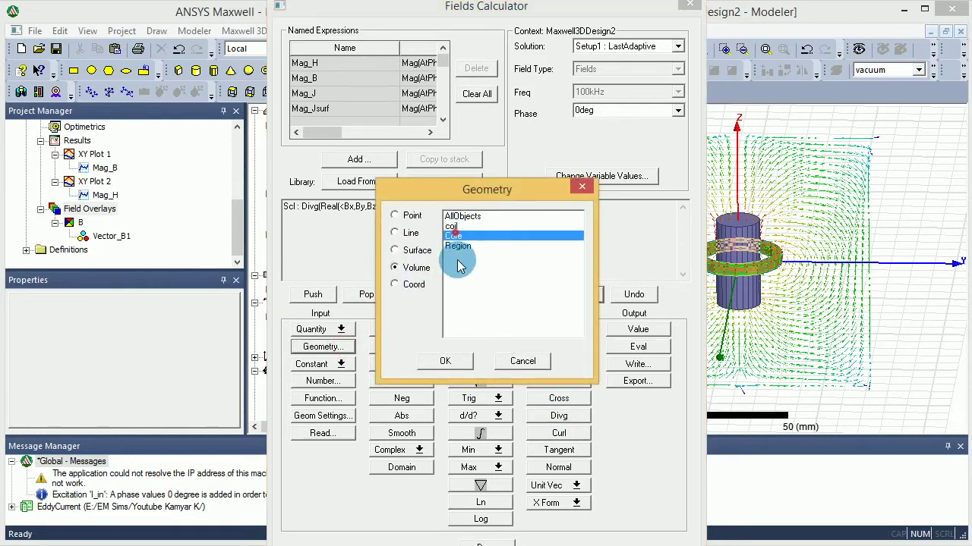
{"action": "left_click", "coordinate": [444, 361]}
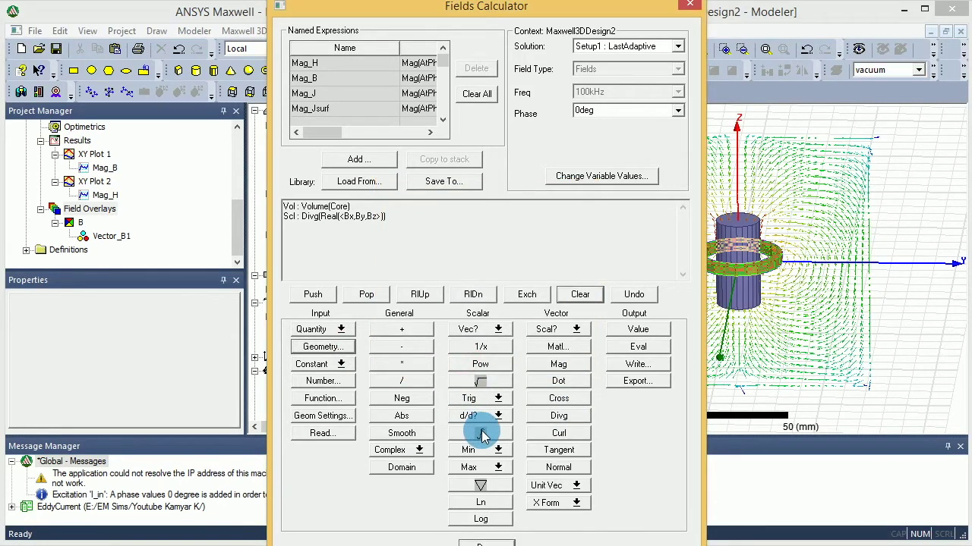
{"action": "left_click", "coordinate": [482, 434]}
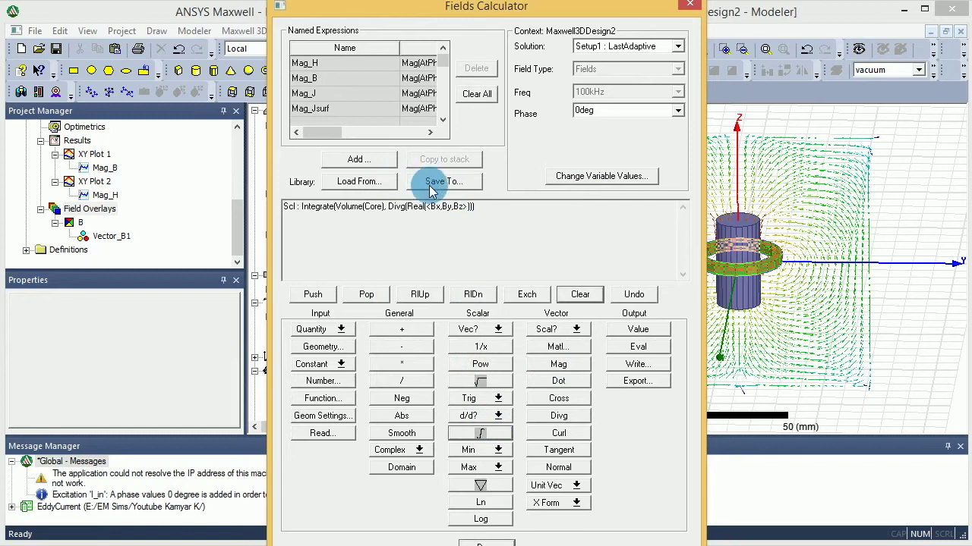
Save the Core integral as a named expression called 'DivB'.
{"action": "left_click", "coordinate": [373, 158]}
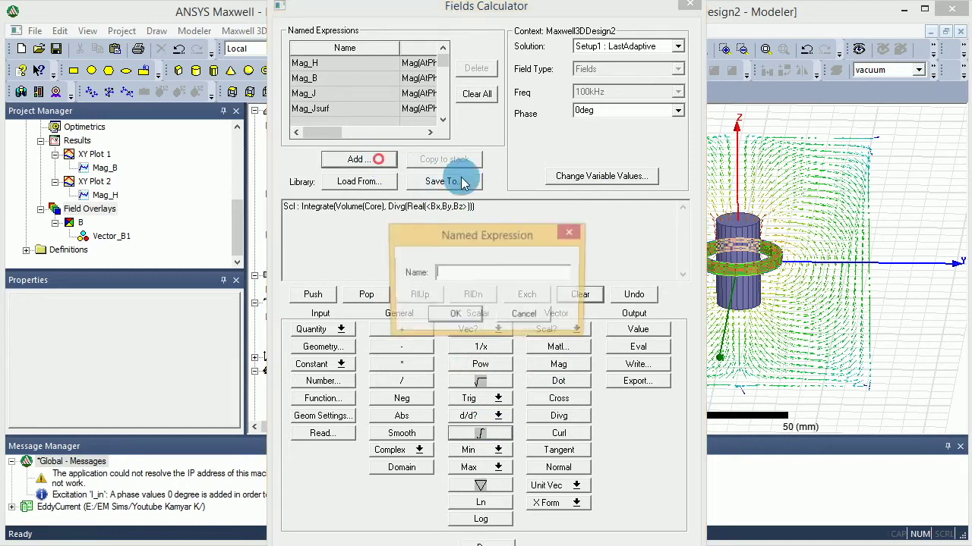
{"action": "left_click", "coordinate": [473, 271]}
{"action": "type", "text": "DivB"}
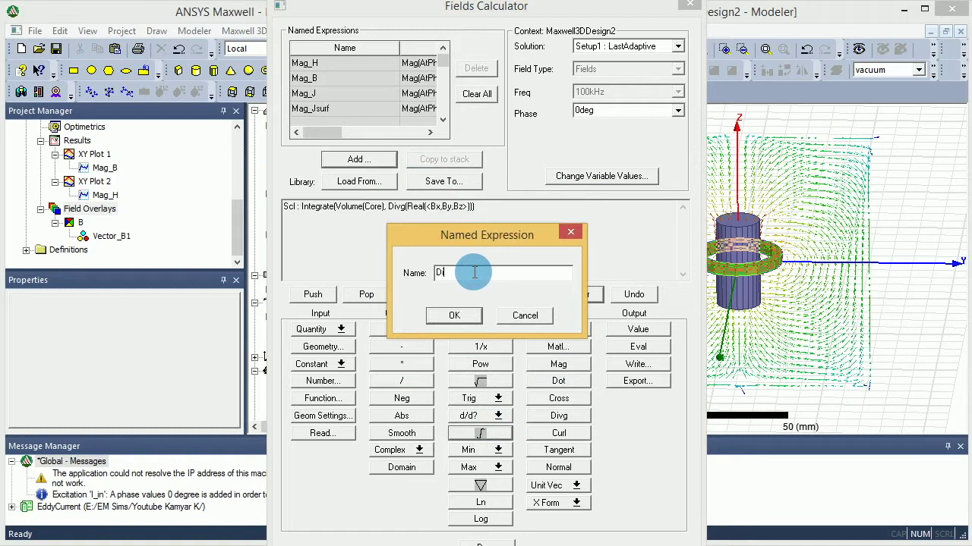
{"action": "left_click", "coordinate": [459, 314]}
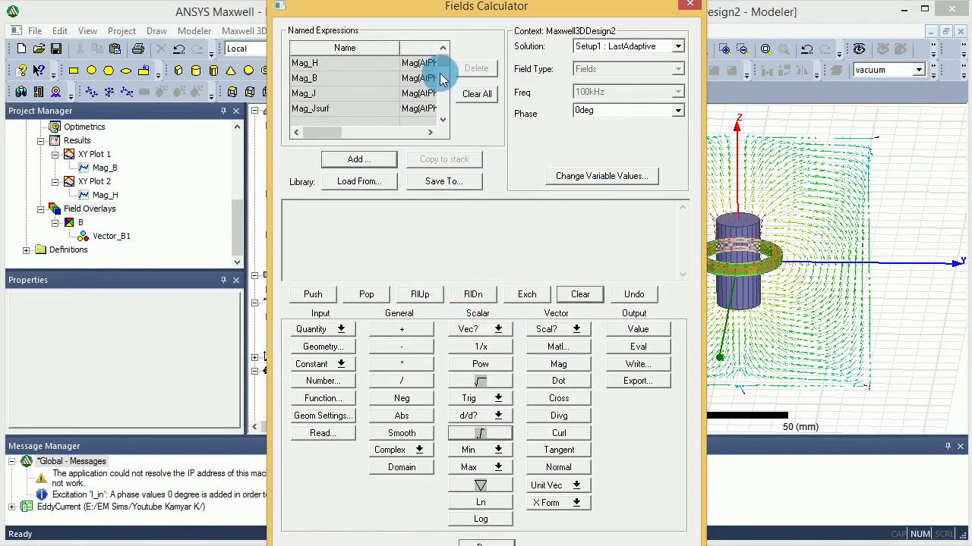
Copy DivB to the stack and evaluate it, giving 2.47229114600948E-008.
{"action": "left_click_drag", "start_coordinate": [441, 65], "coordinate": [413, 120]}
{"action": "left_click", "coordinate": [314, 109]}
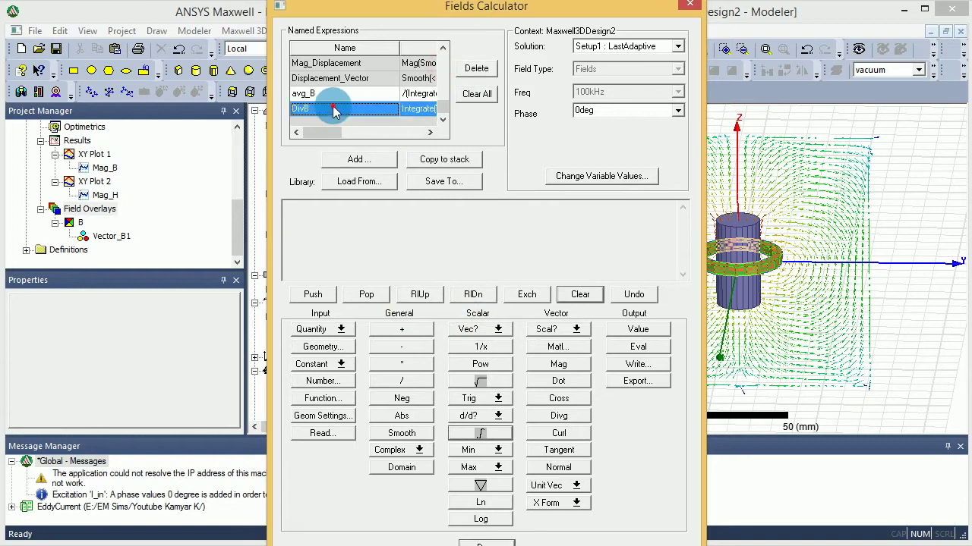
{"action": "left_click", "coordinate": [436, 159]}
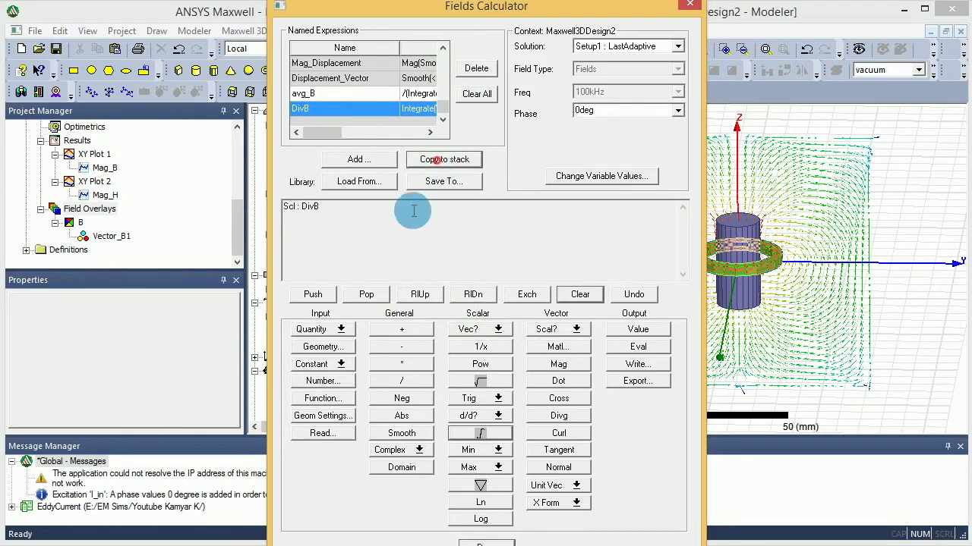
{"action": "left_click", "coordinate": [638, 349]}
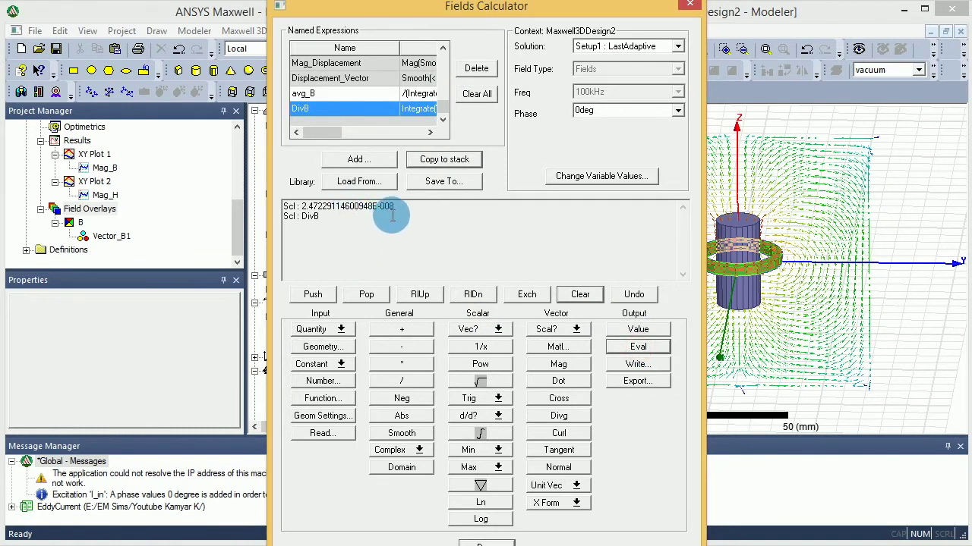
{"action": "left_click_drag", "start_coordinate": [393, 215], "coordinate": [296, 205]}
{"action": "left_click", "coordinate": [299, 216]}
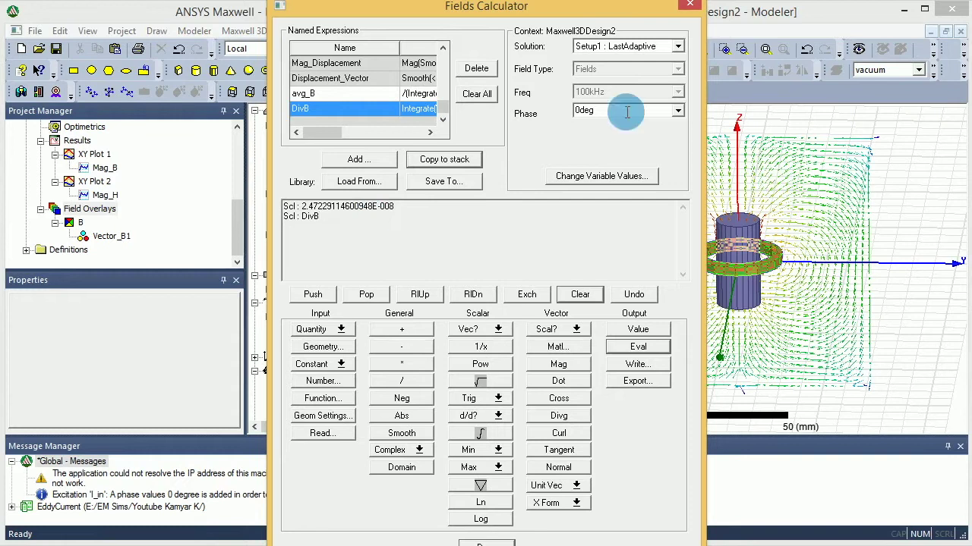
Clear the stack and load Imag(<Bx,By,Bz>), the imaginary part of B.
{"action": "left_click", "coordinate": [580, 295]}
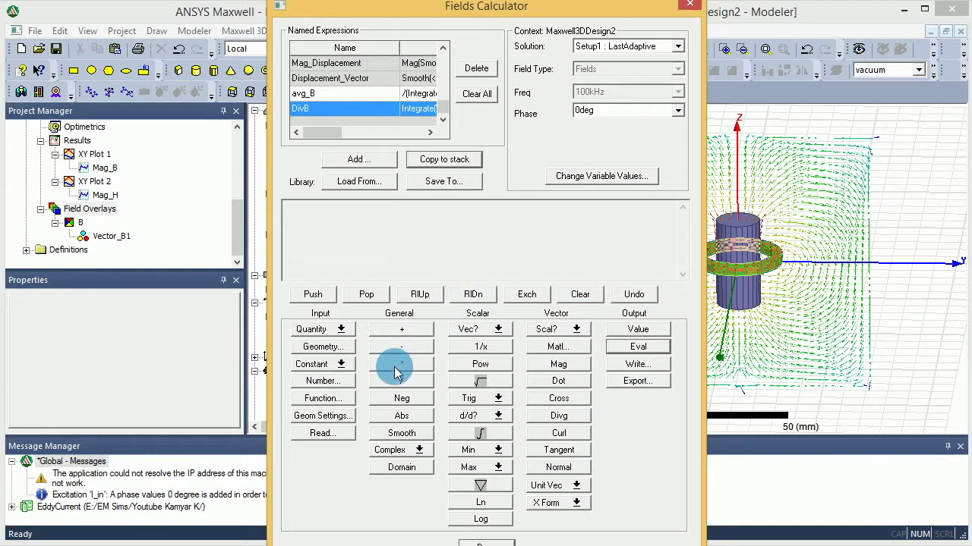
{"action": "left_click", "coordinate": [325, 331]}
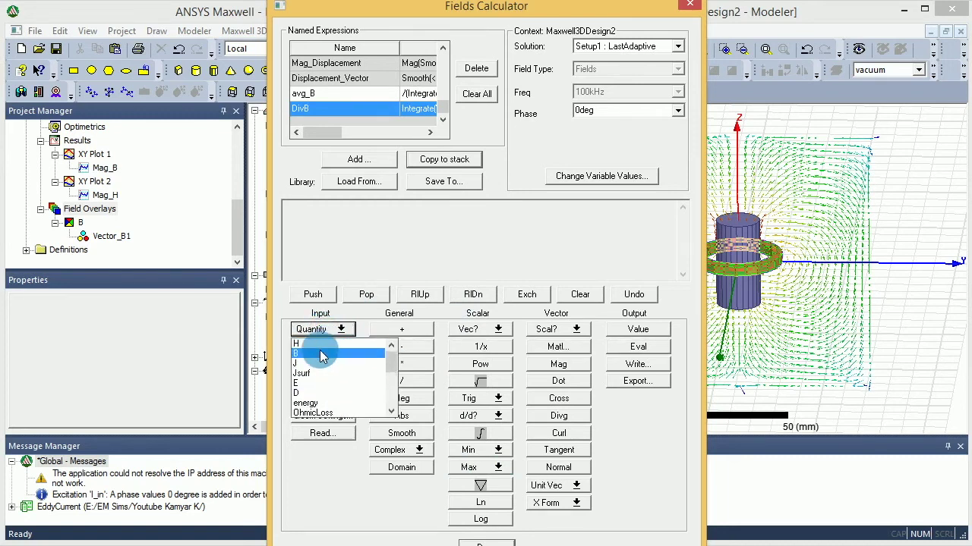
{"action": "left_click", "coordinate": [319, 348]}
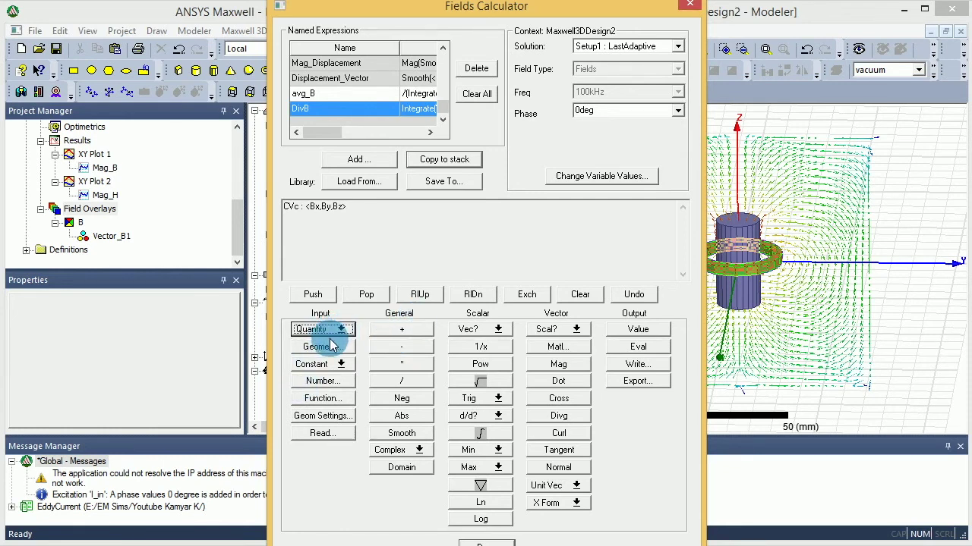
{"action": "left_click", "coordinate": [411, 450]}
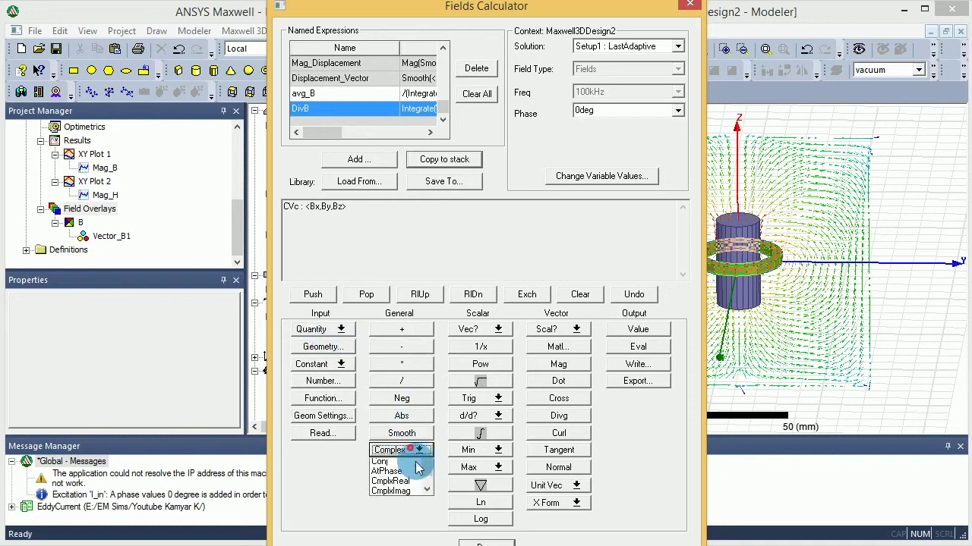
{"action": "left_click", "coordinate": [394, 475]}
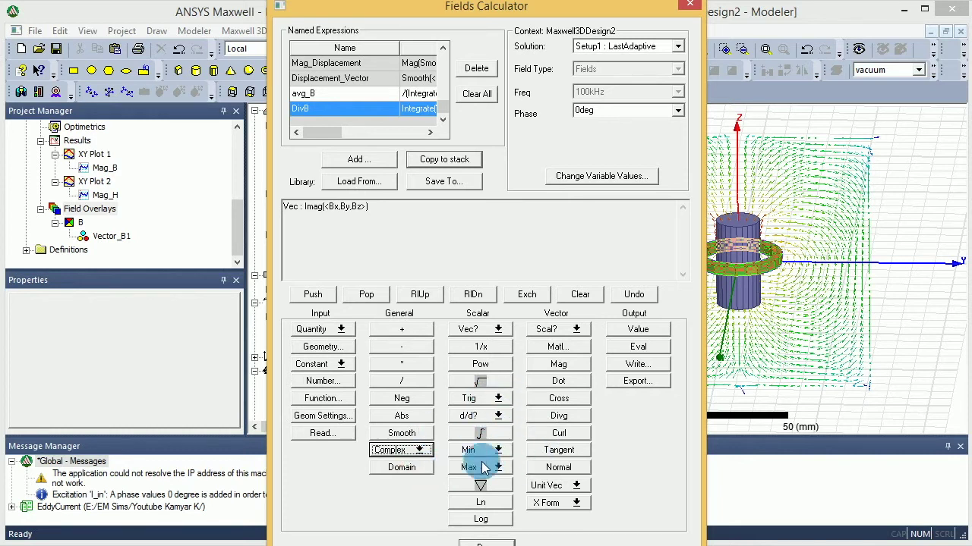
Take the divergence of Imag(B) and integrate it over the Core volume.
{"action": "left_click", "coordinate": [554, 417]}
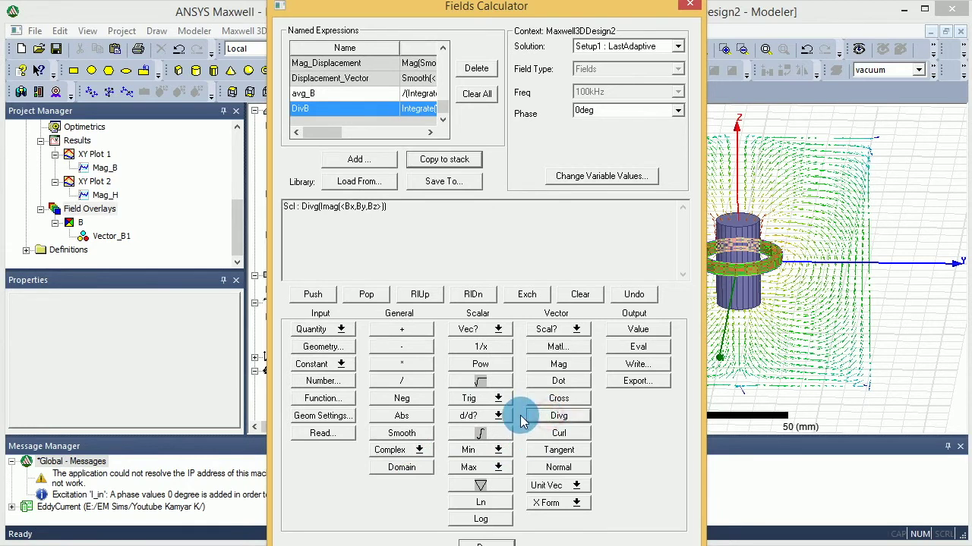
{"action": "left_click", "coordinate": [319, 350]}
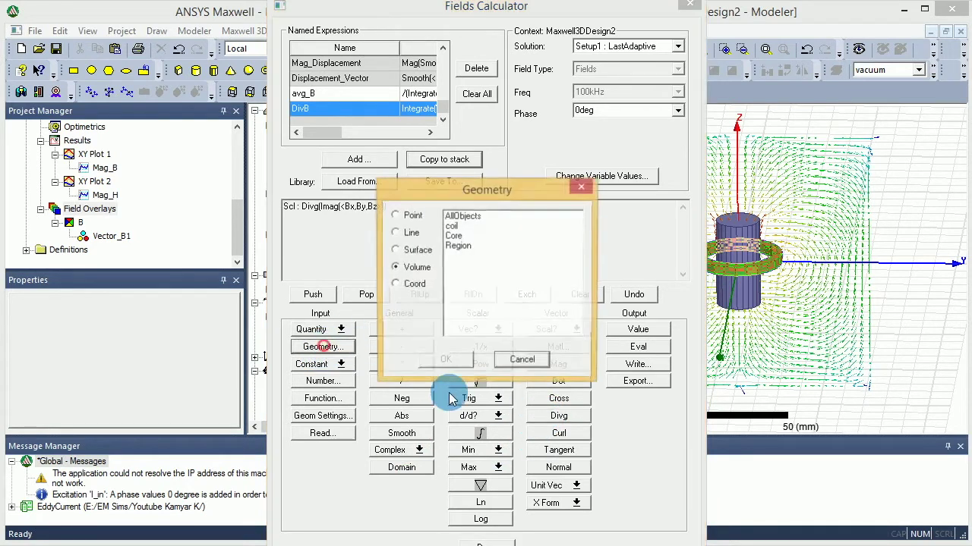
{"action": "left_click", "coordinate": [454, 236]}
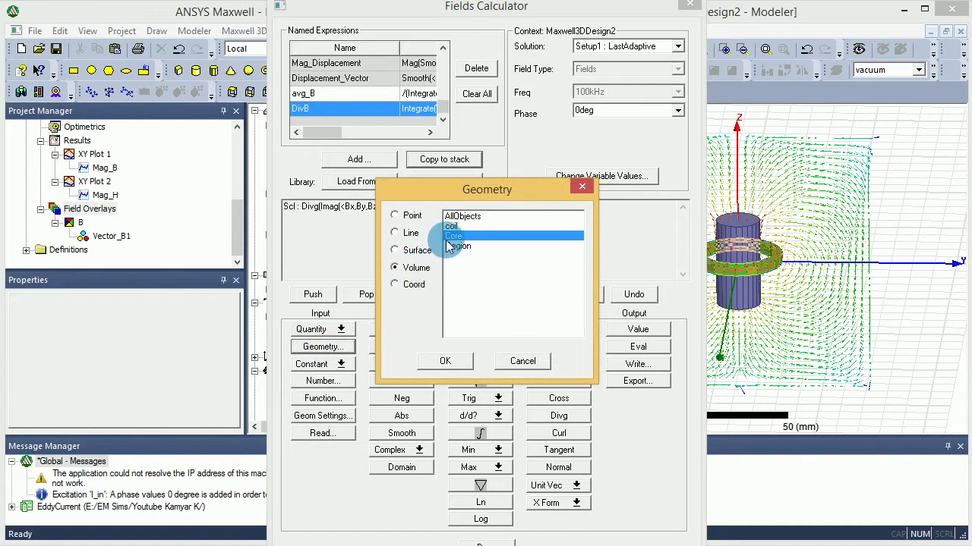
{"action": "left_click", "coordinate": [445, 363]}
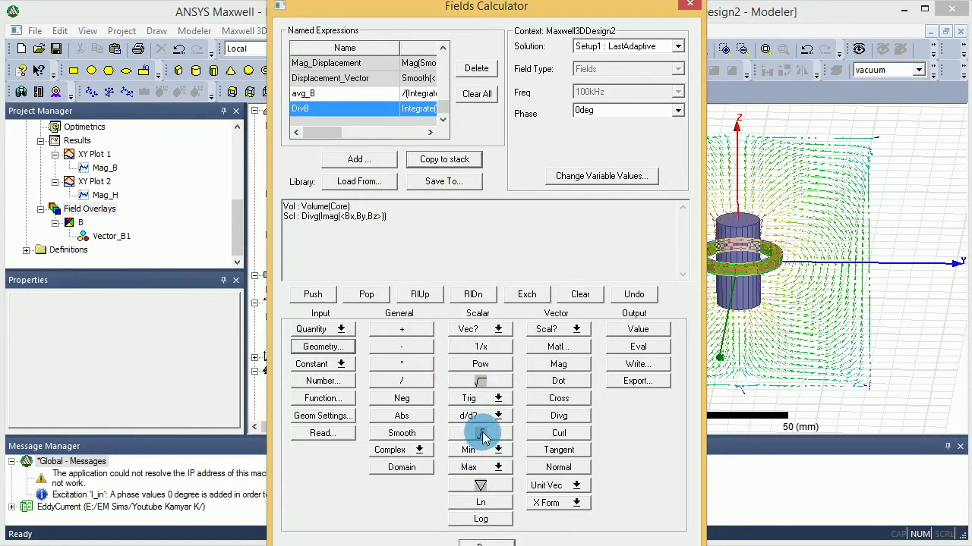
{"action": "left_click", "coordinate": [481, 433]}
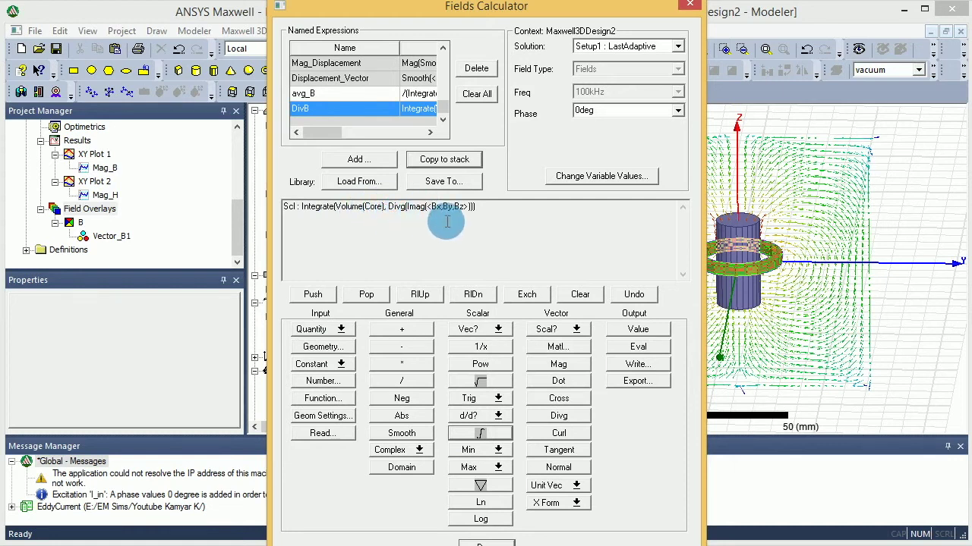
{"action": "left_click_drag", "start_coordinate": [428, 207], "coordinate": [450, 207]}
Evaluate the Core integral of div(Imag B), yielding 4.17443914973985E-010.
{"action": "left_click", "coordinate": [304, 217]}
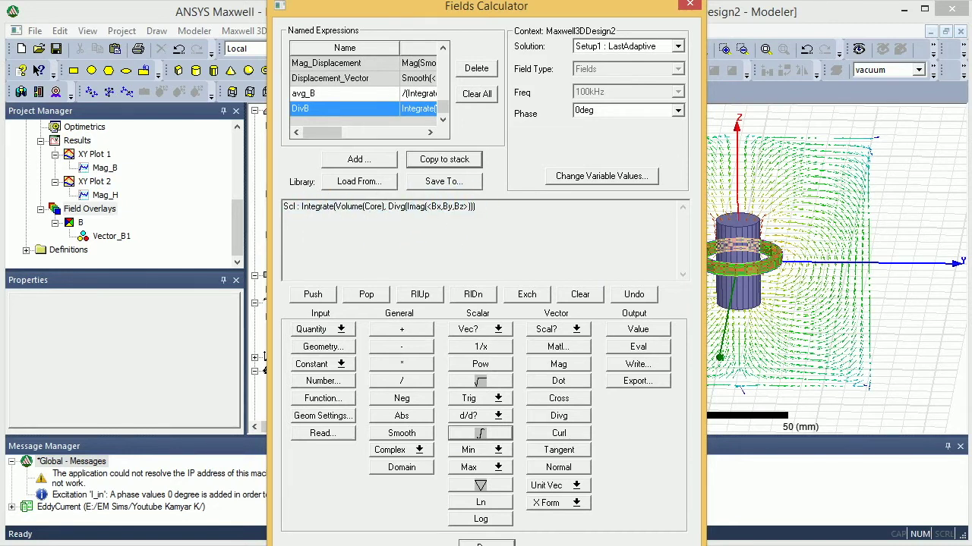
{"action": "left_click", "coordinate": [637, 347]}
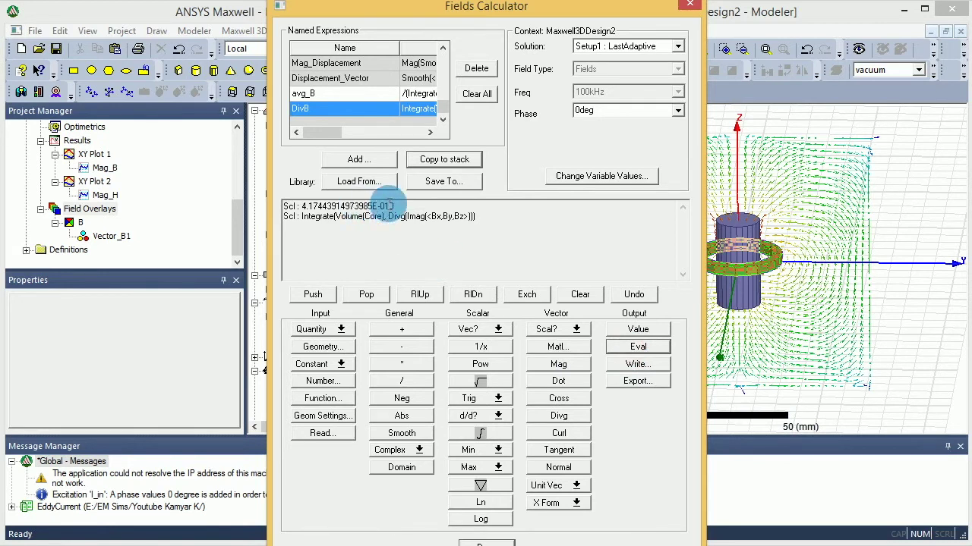
{"action": "left_click_drag", "start_coordinate": [395, 205], "coordinate": [294, 207]}
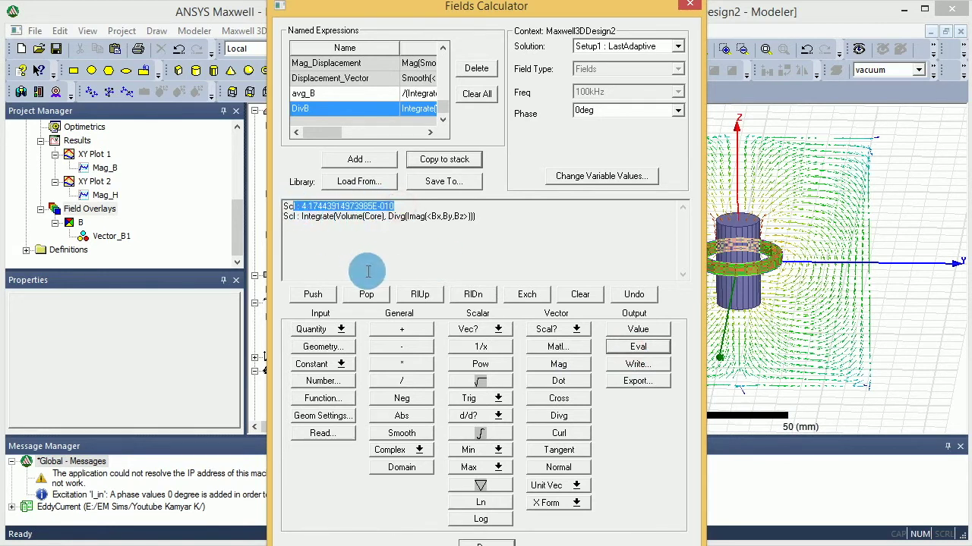